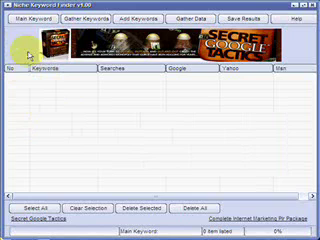
- Enter 'acne' as the main keyword and confirm it
click(33, 19)
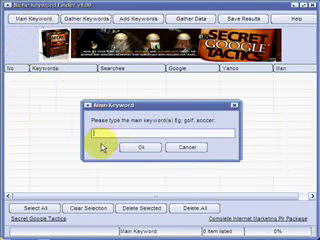
text(acne)
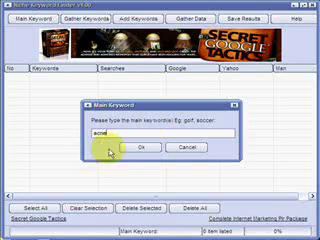
click(131, 150)
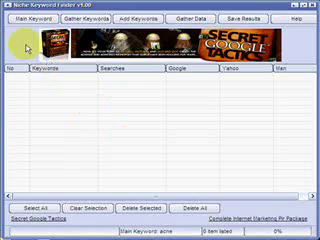
- Gather 100 acne-related keywords and tick the 'lamictal acne' row
click(85, 19)
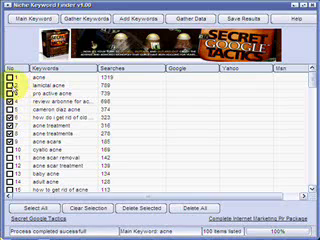
click(11, 86)
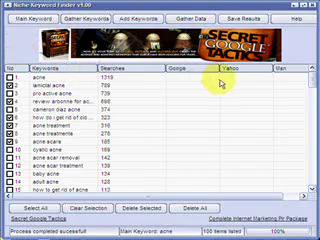
mouse_move(312, 83)
mouse_down()
mouse_move(312, 184)
mouse_move(312, 80)
mouse_up()
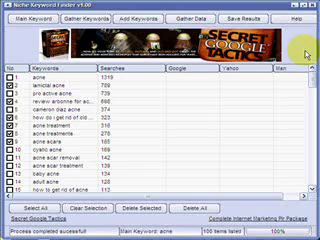
- Collect precise-match Google, Yahoo and MSN competition counts for the acne keywords
click(186, 19)
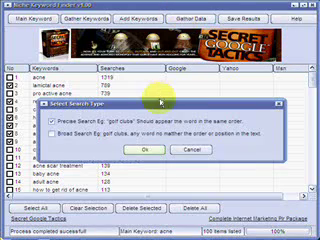
click(143, 150)
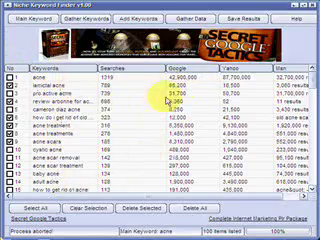
drag(312, 76, 312, 125)
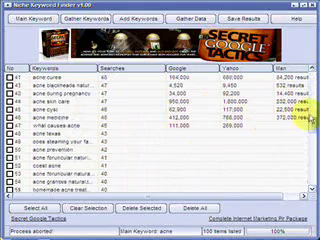
drag(312, 122, 312, 75)
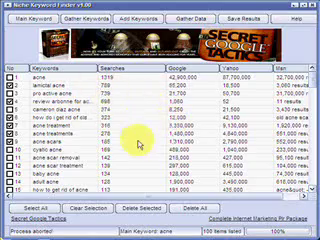
mouse_move(312, 72)
mouse_down()
mouse_move(312, 80)
mouse_move(312, 72)
mouse_up()
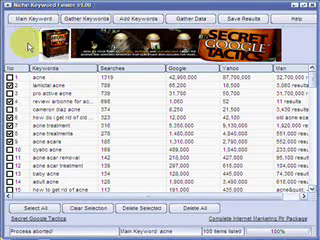
- Save the keyword results to the Desktop as the CSV file 'acne'
click(243, 22)
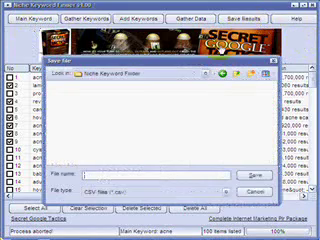
click(240, 74)
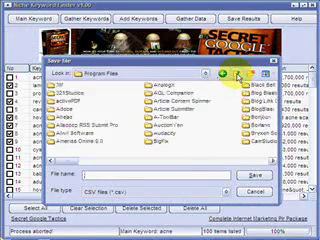
click(240, 74)
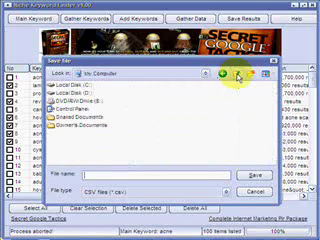
click(240, 74)
text(acne)
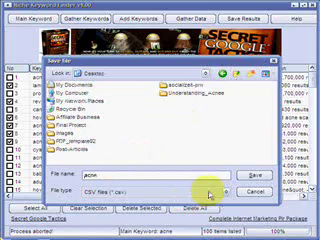
click(256, 176)
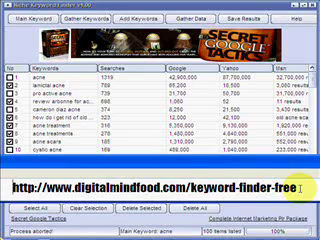
click(22, 151)
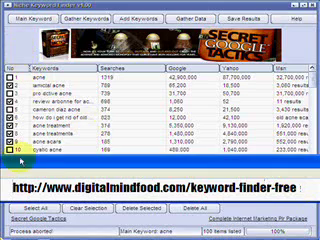